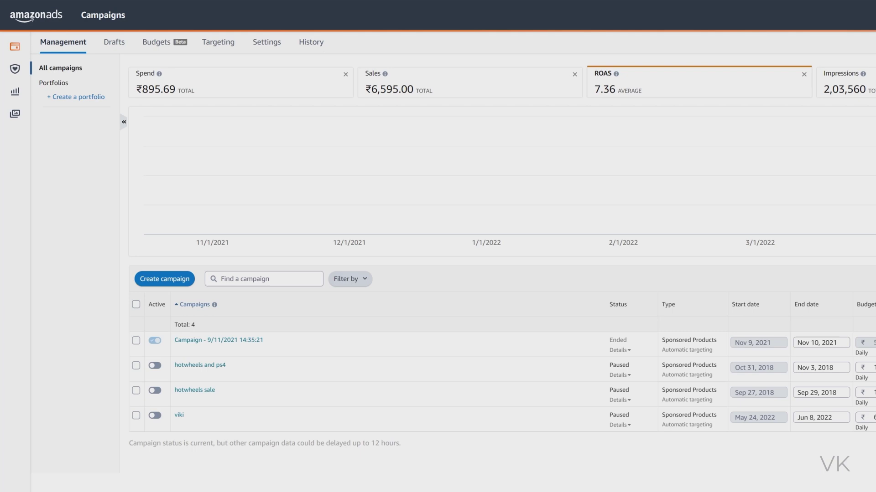
pyautogui.scroll(-3, 15, 445)
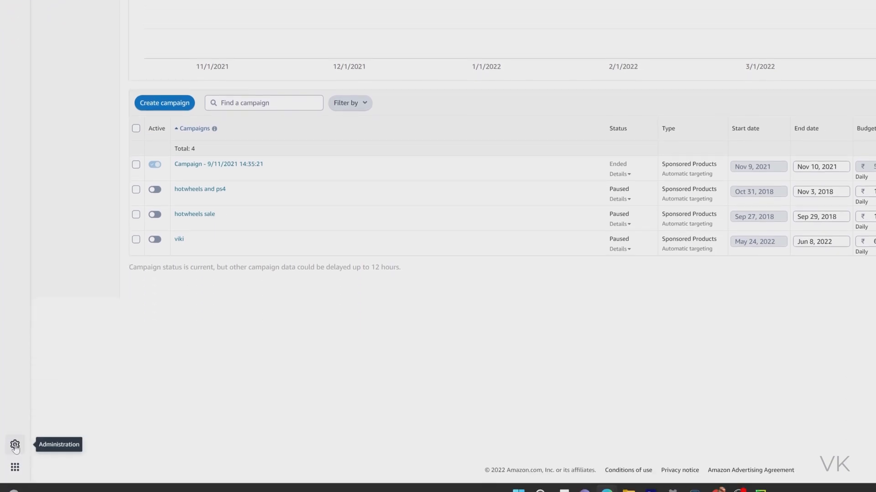
# Check the remaining promotion credit balance under Billing and payments
pyautogui.click(16, 446)
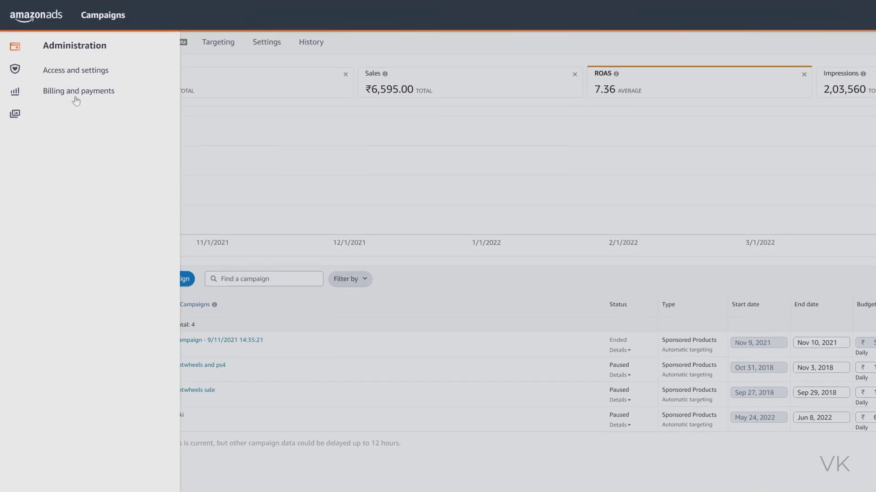
pyautogui.click(80, 97)
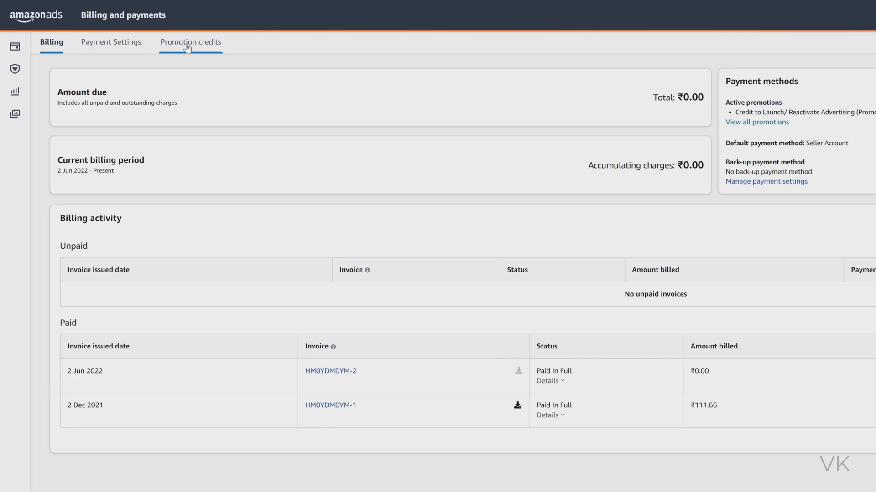
pyautogui.click(186, 44)
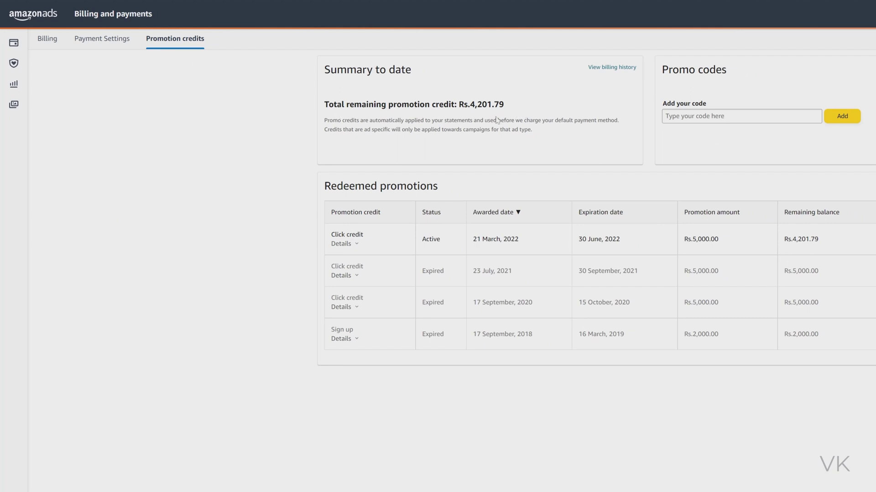
pyautogui.doubleClick(487, 105)
pyautogui.click(482, 117)
pyautogui.doubleClick(505, 105)
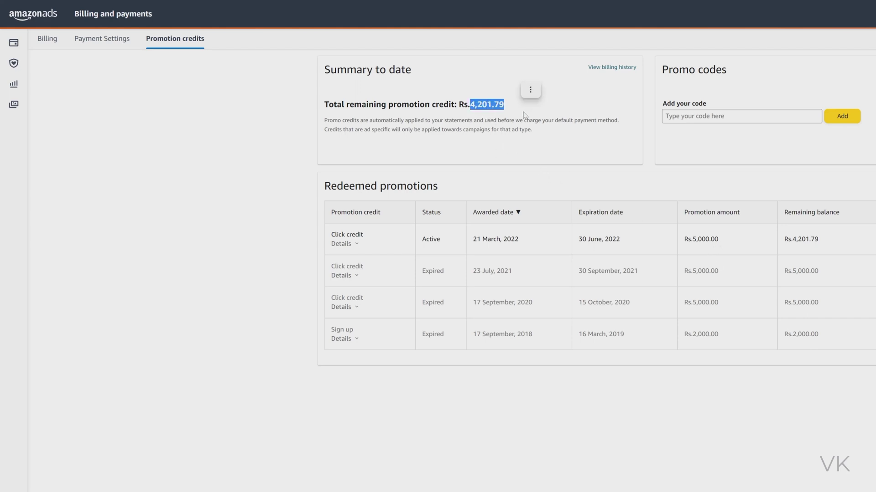
# Return to the campaigns overview and create a new Sponsored Products campaign
pyautogui.click(42, 16)
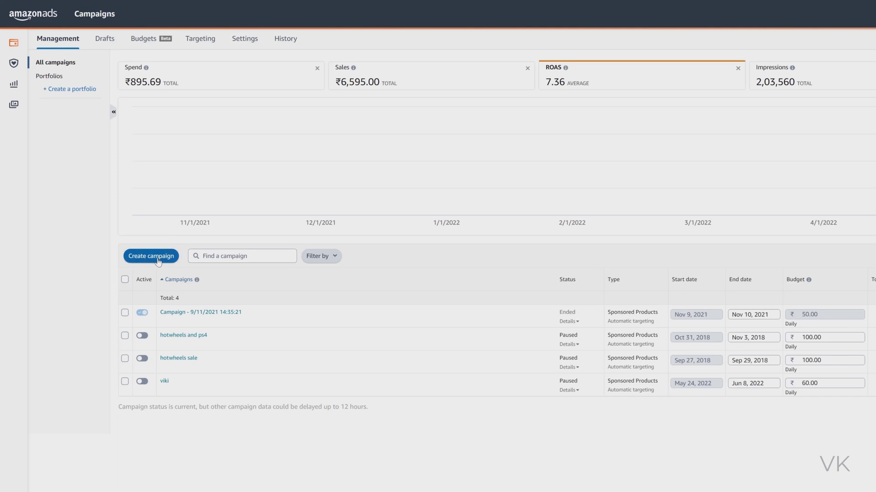
pyautogui.click(158, 260)
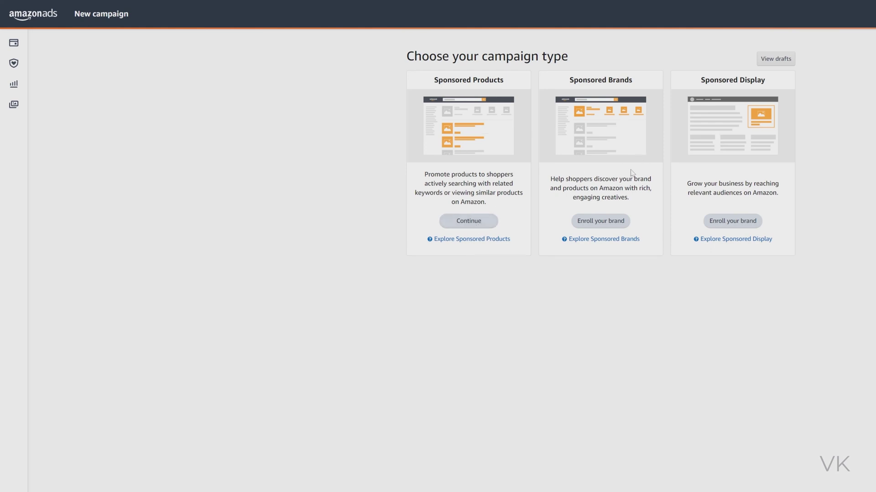
pyautogui.click(477, 226)
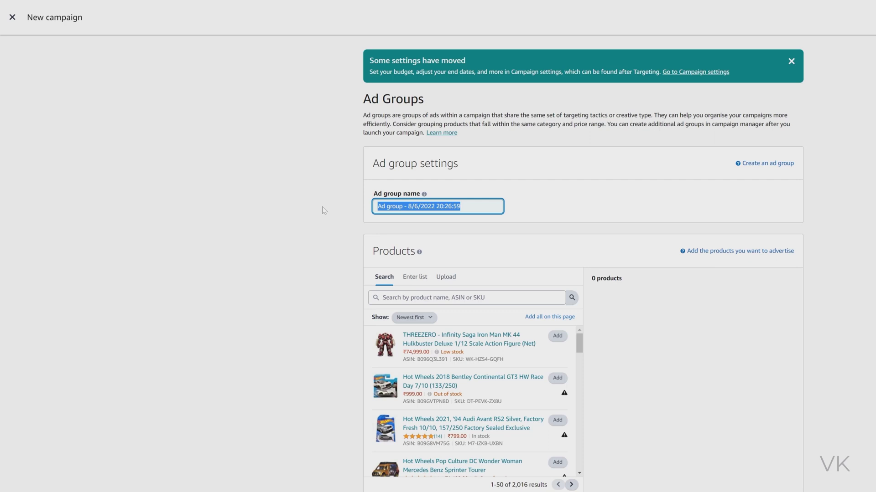
pyautogui.write('amazon ju')
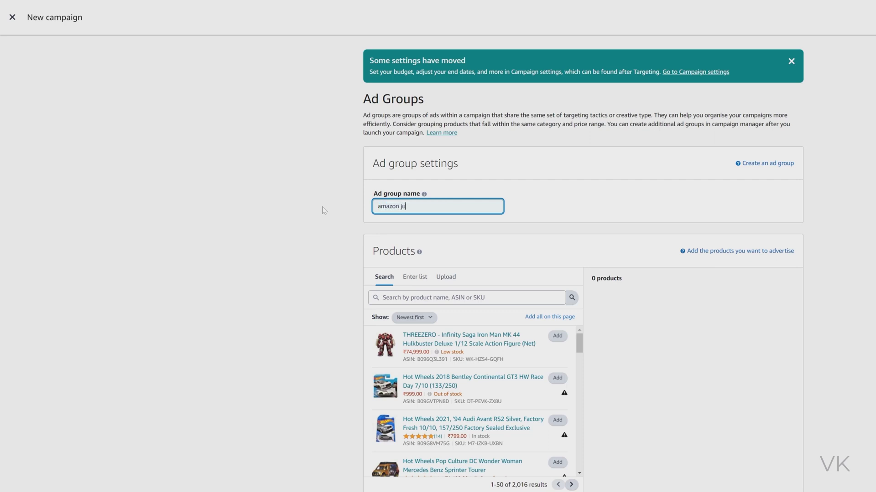
pyautogui.write('ne mont')
pyautogui.write('h ads')
# Add the first listed product, view the Enter list and Upload tabs, then return to Search
pyautogui.click(564, 342)
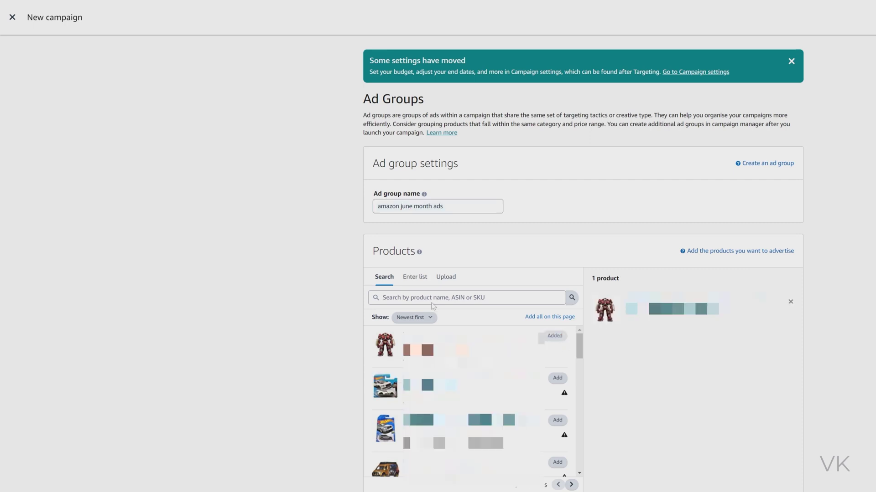
pyautogui.click(419, 281)
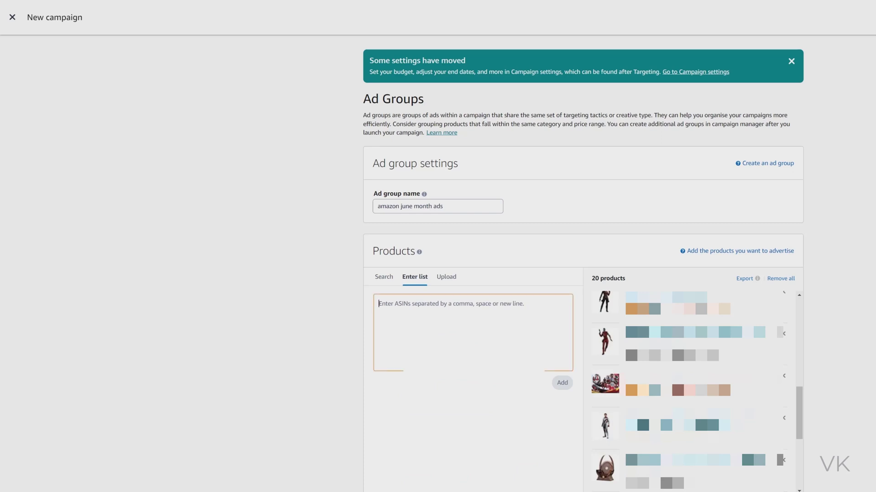
pyautogui.click(446, 279)
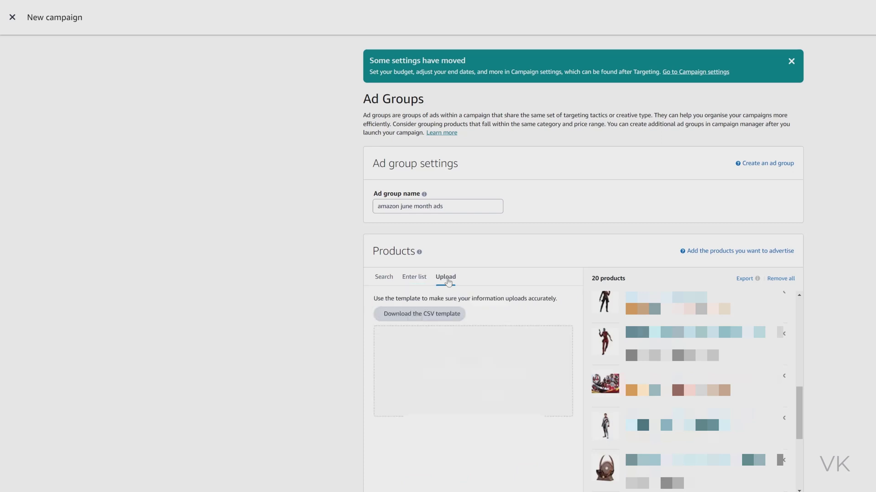
pyautogui.click(385, 281)
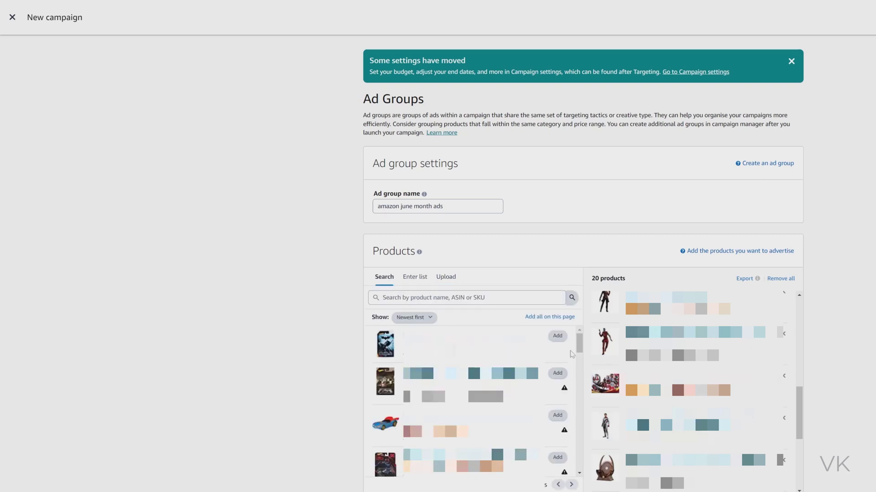
pyautogui.scroll(-7, 373, 89)
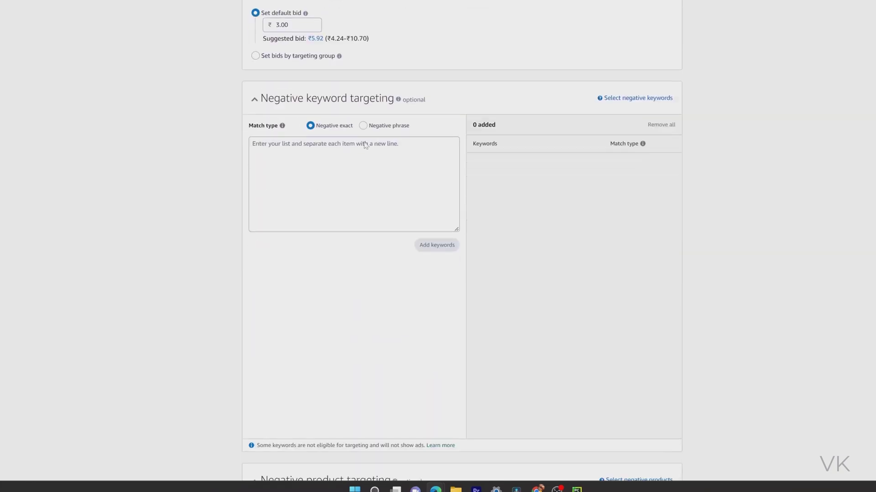
pyautogui.scroll(-1, 365, 144)
pyautogui.scroll(-4, 357, 90)
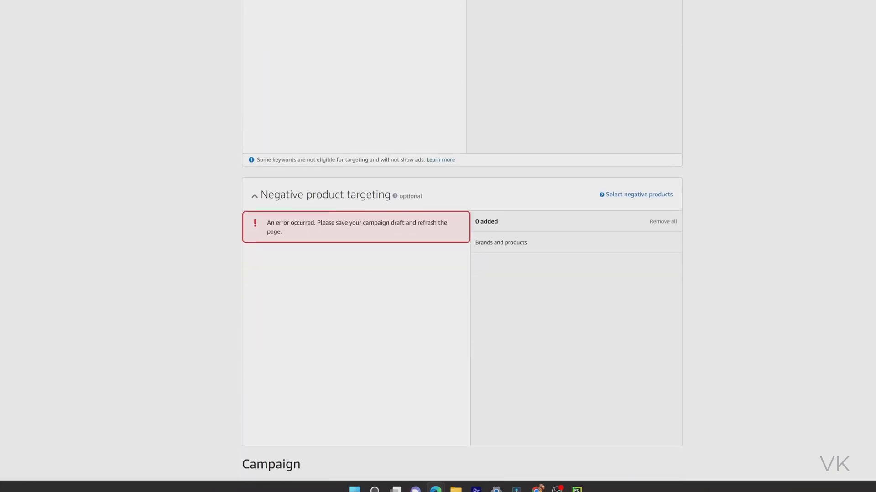
pyautogui.scroll(-3, 358, 94)
pyautogui.scroll(-3, 352, 96)
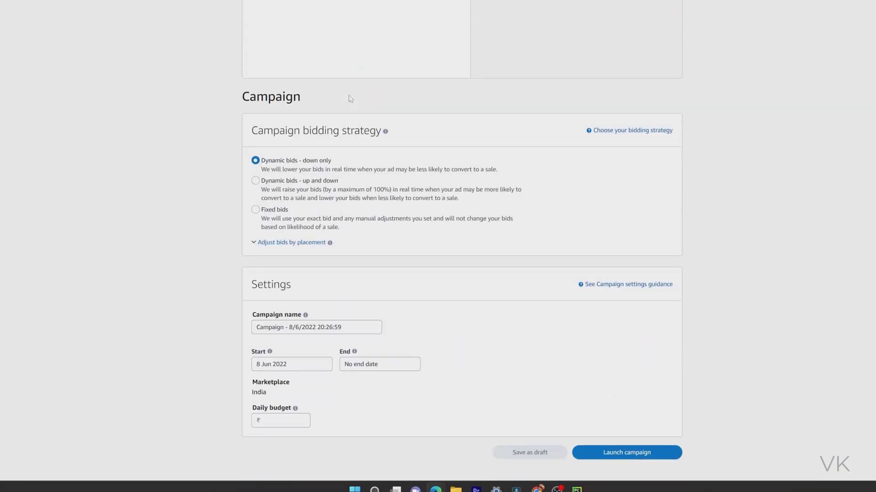
pyautogui.scroll(-3, 349, 98)
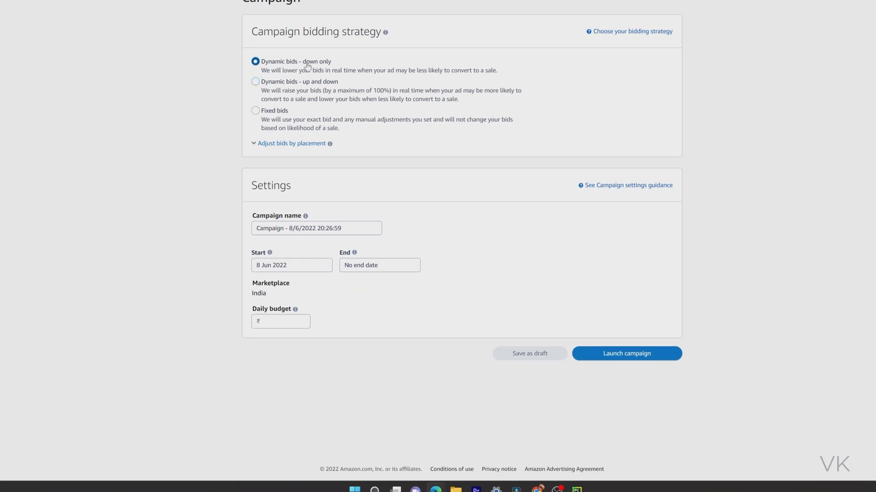
pyautogui.scroll(1, 305, 69)
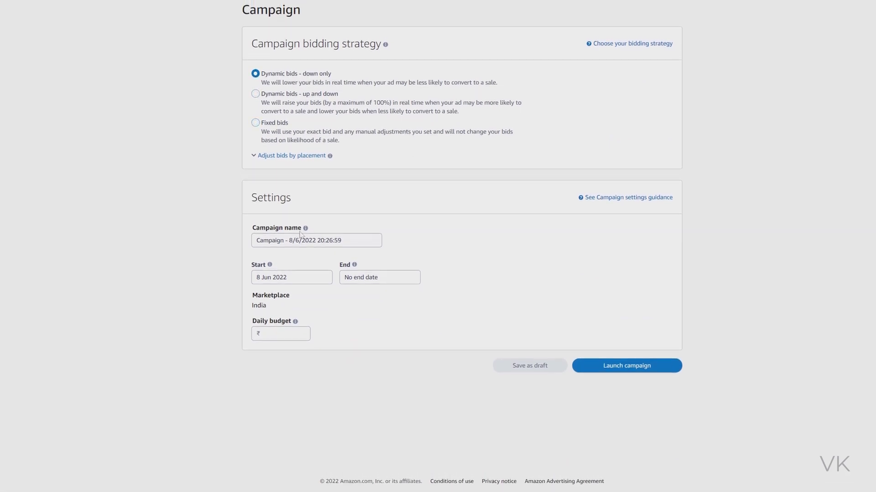
# Name the campaign 'june month ads' and set its end date to 30 June 2022
pyautogui.moveTo(342, 240); pyautogui.dragTo(219, 238)
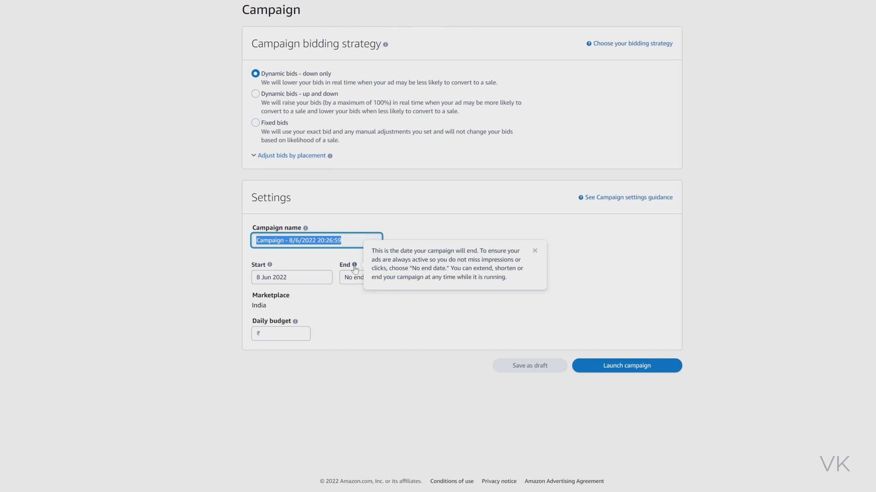
pyautogui.press('BackSpace')
pyautogui.write('june mo')
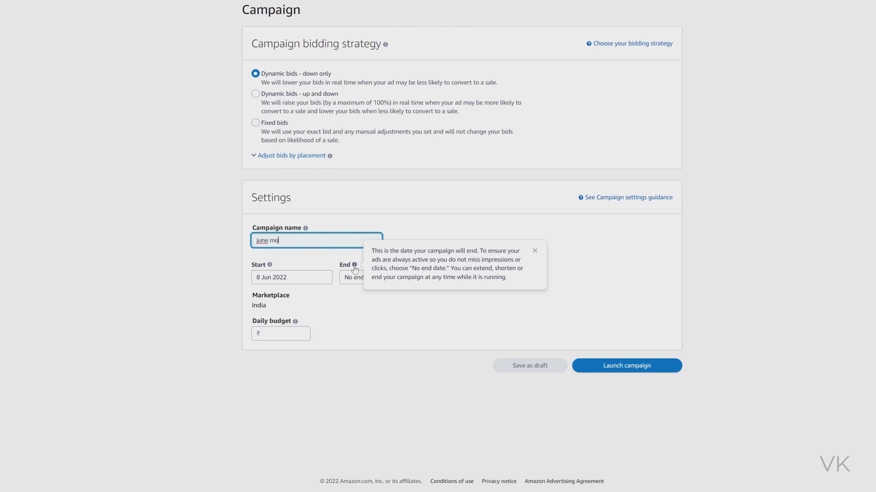
pyautogui.write('nth ads')
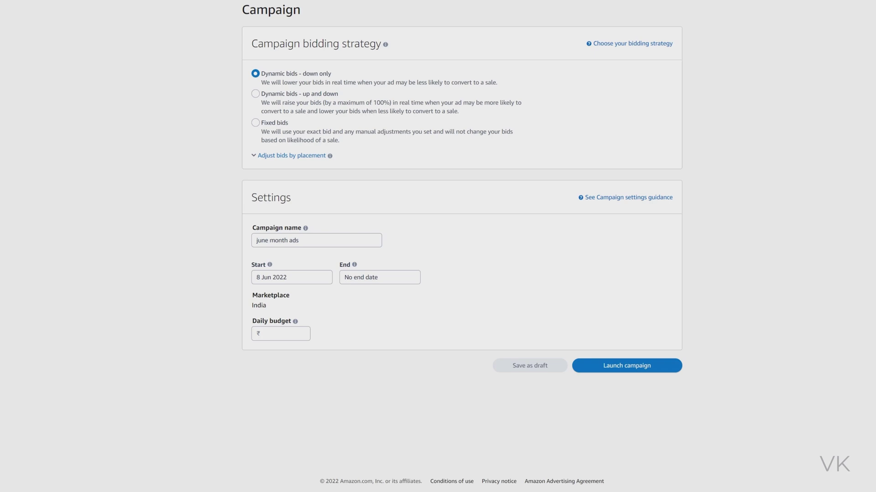
pyautogui.click(378, 278)
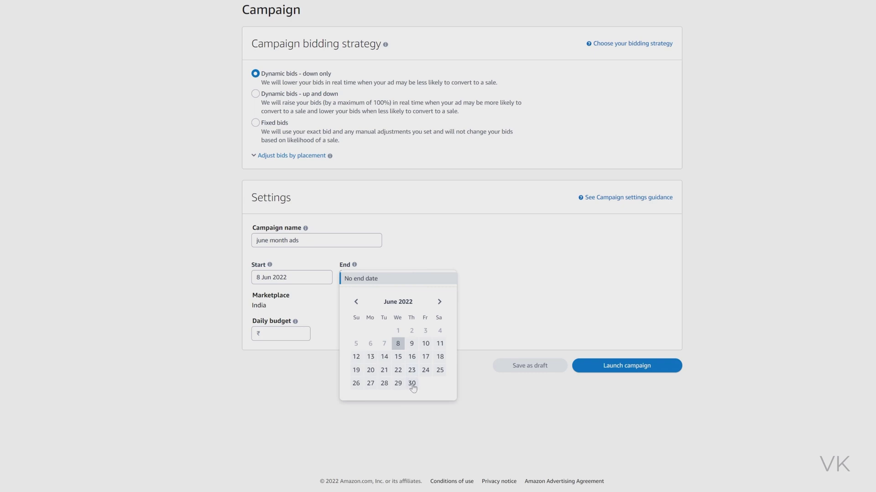
pyautogui.click(411, 384)
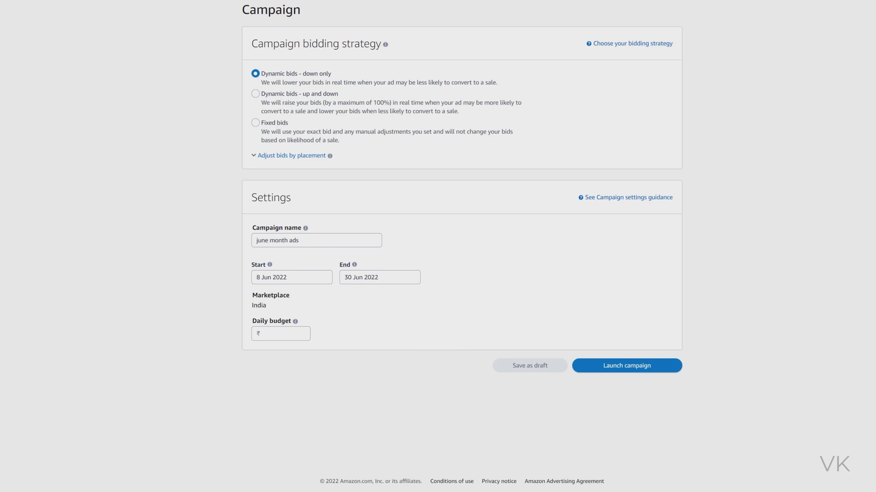
# Set a ₹190.00 daily budget and launch the campaign
pyautogui.press('Tab')
pyautogui.write('90')
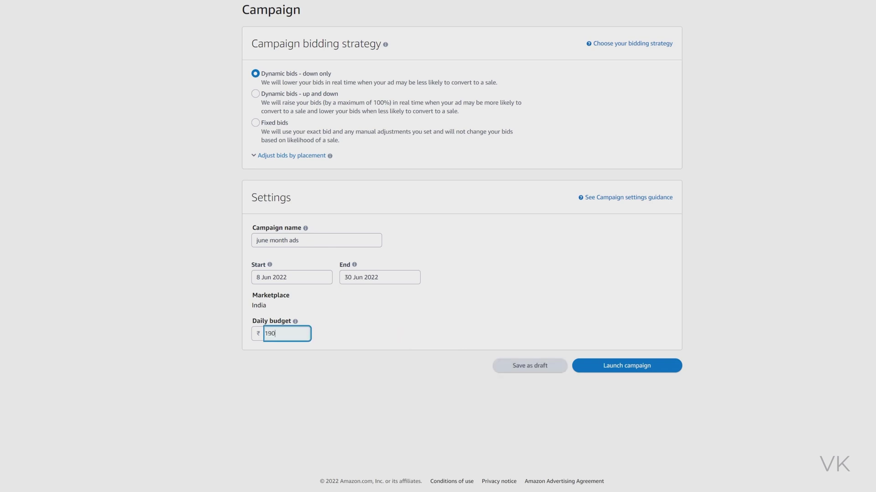
pyautogui.click(350, 369)
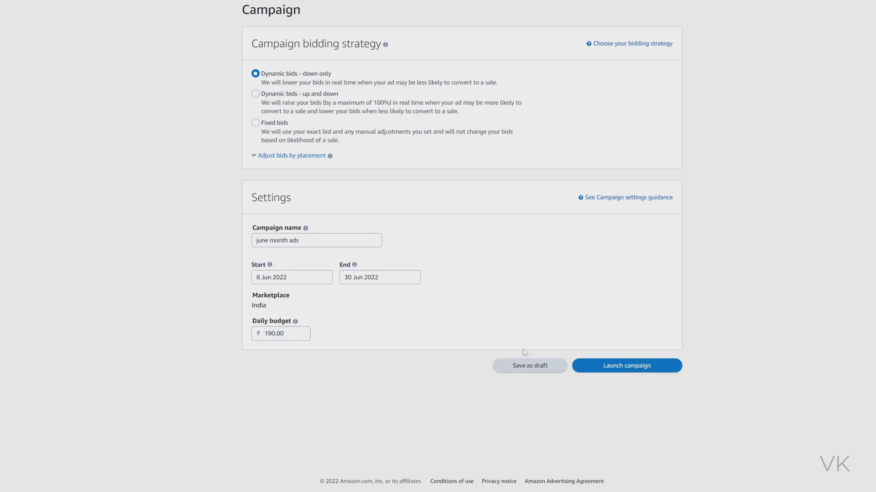
pyautogui.click(623, 369)
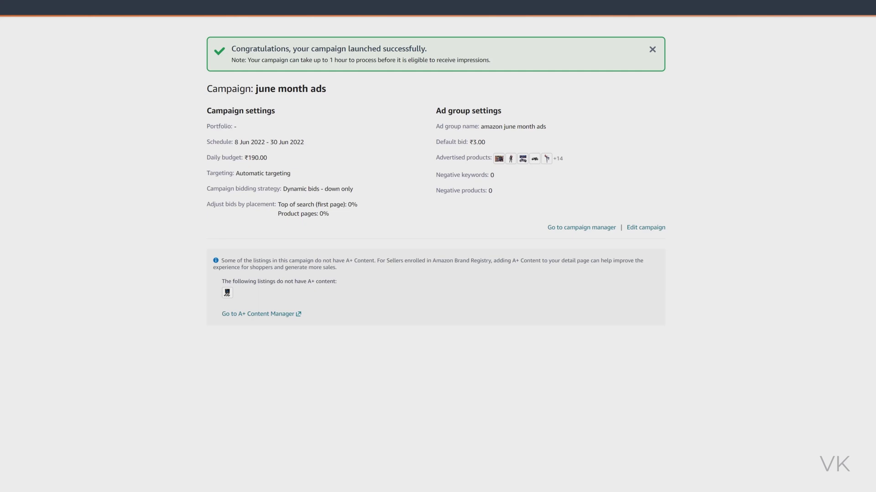
# Go to the campaign list, where 'june month ads' is enabled and Delivering
pyautogui.click(584, 227)
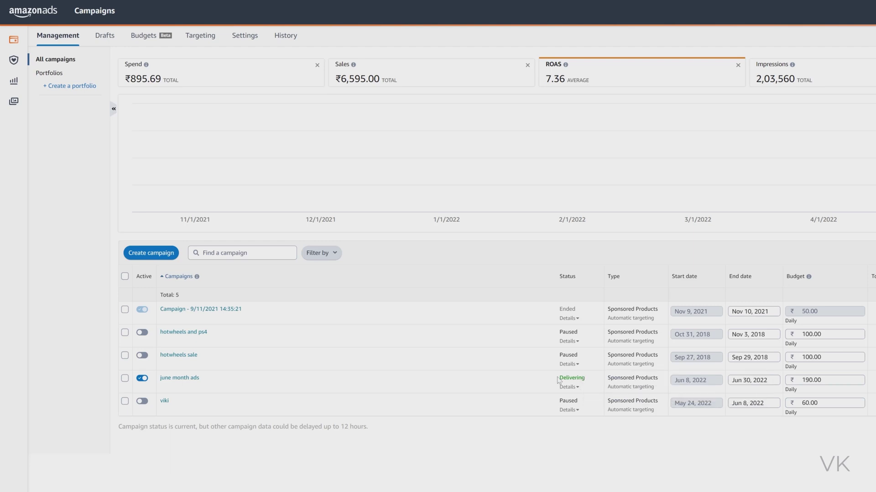
# Highlight the Delivering status of 'june month ads' in the campaign list
pyautogui.moveTo(559, 377); pyautogui.dragTo(586, 380)
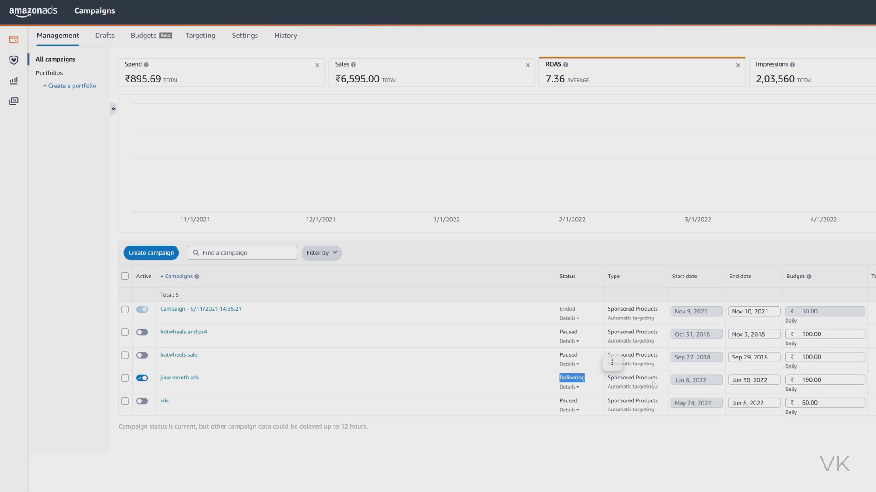